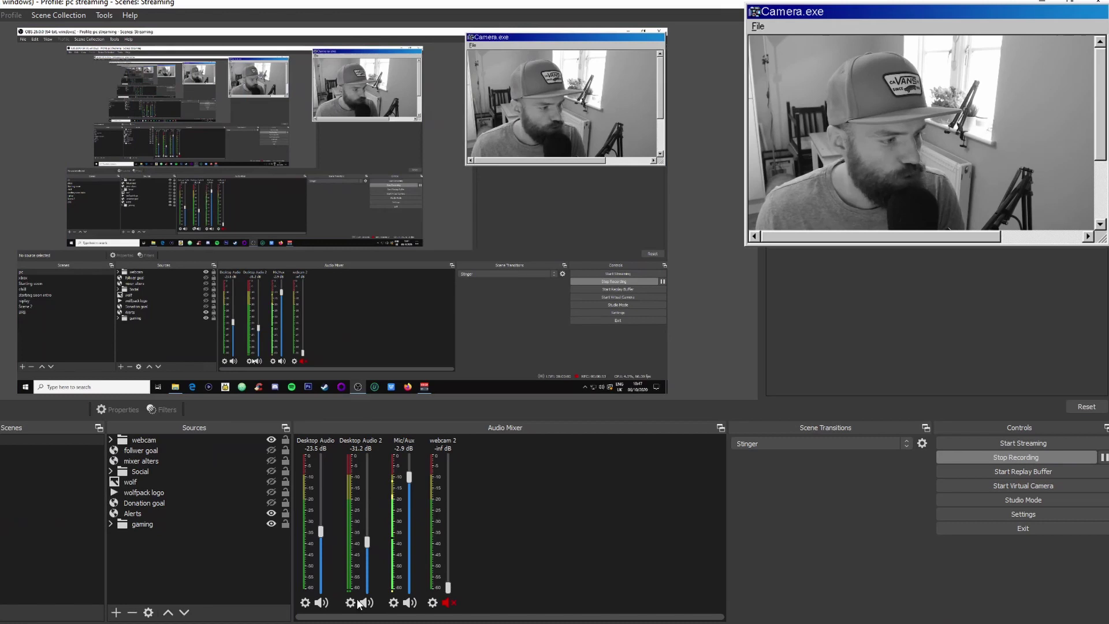
- In the Mic/Aux filters, keep Noise Suppression on RNNoise (higher quality) and switch it off
{"action": "left_click", "coordinate": [393, 602]}
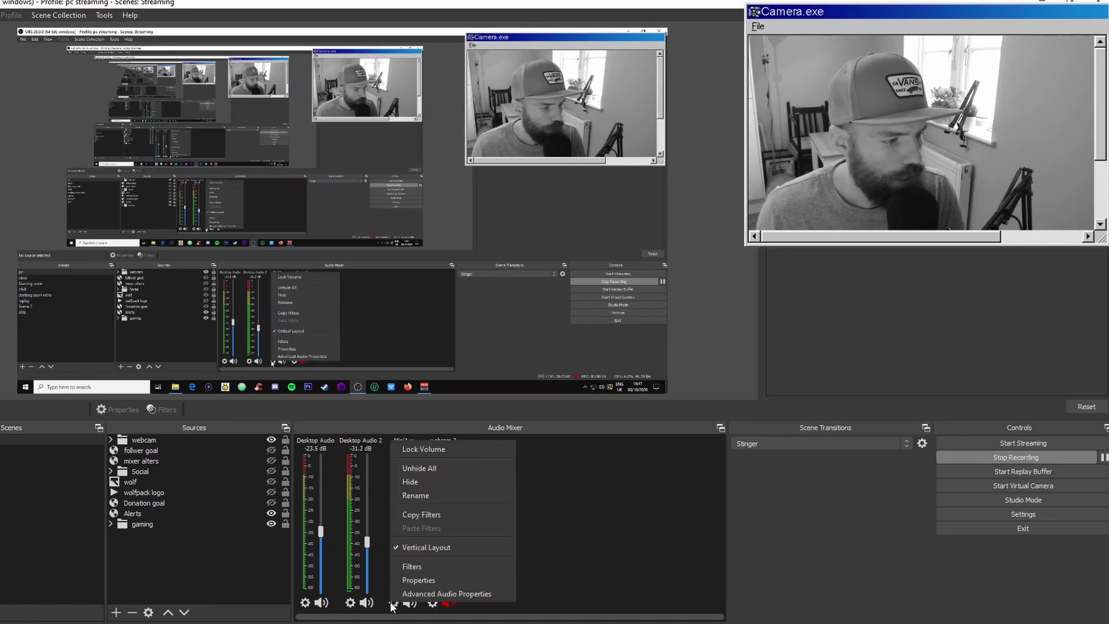
{"action": "left_click", "coordinate": [412, 567]}
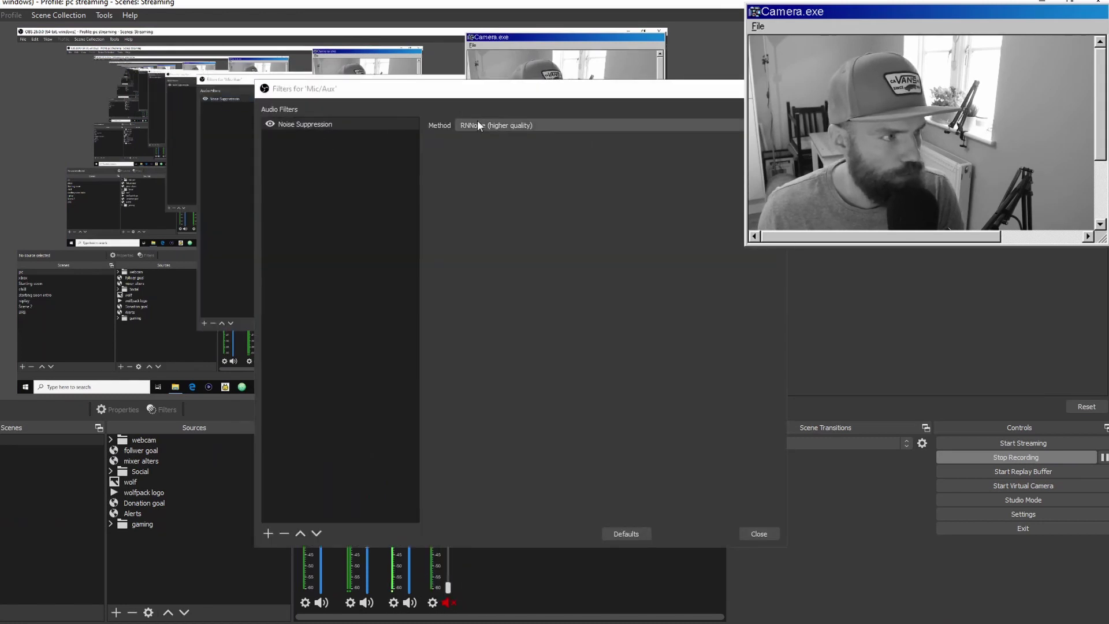
{"action": "left_click", "coordinate": [595, 124]}
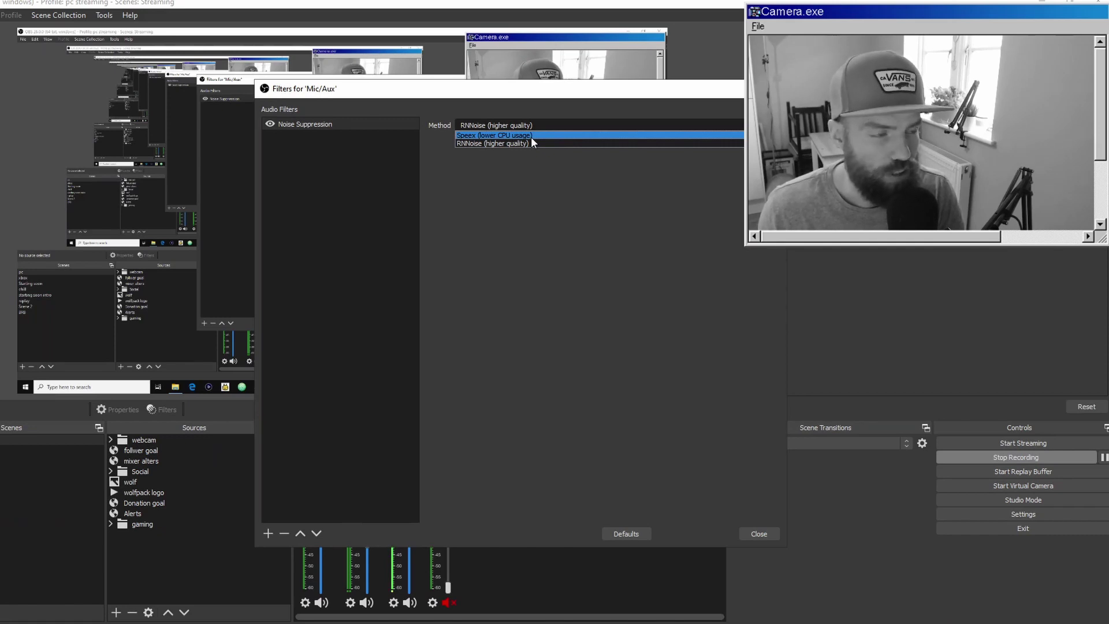
{"action": "left_click", "coordinate": [530, 142]}
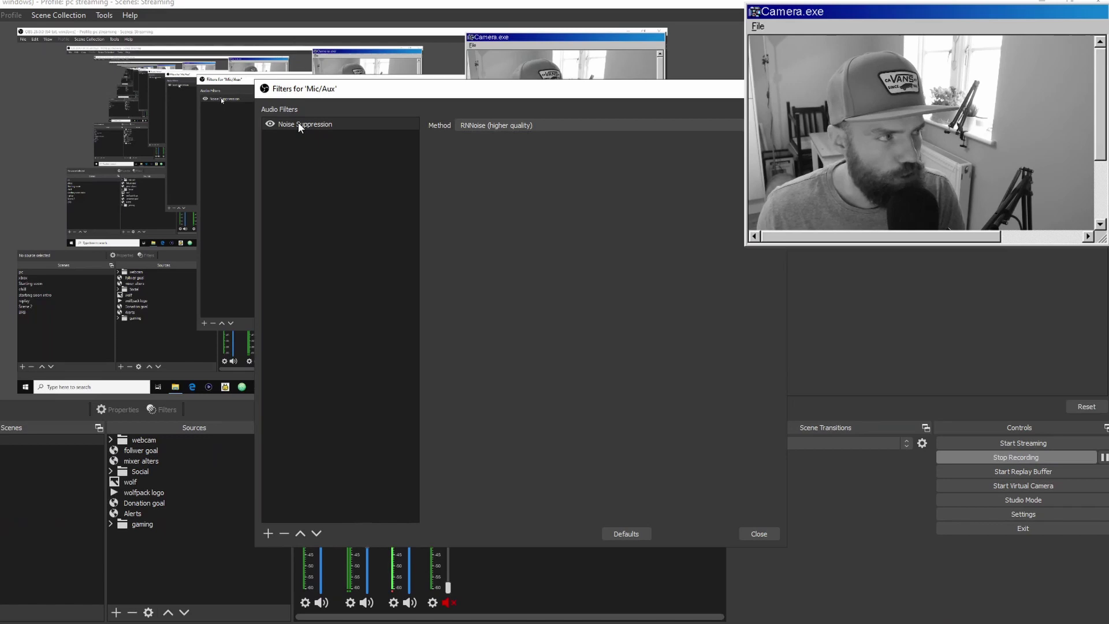
{"action": "left_click", "coordinate": [270, 124]}
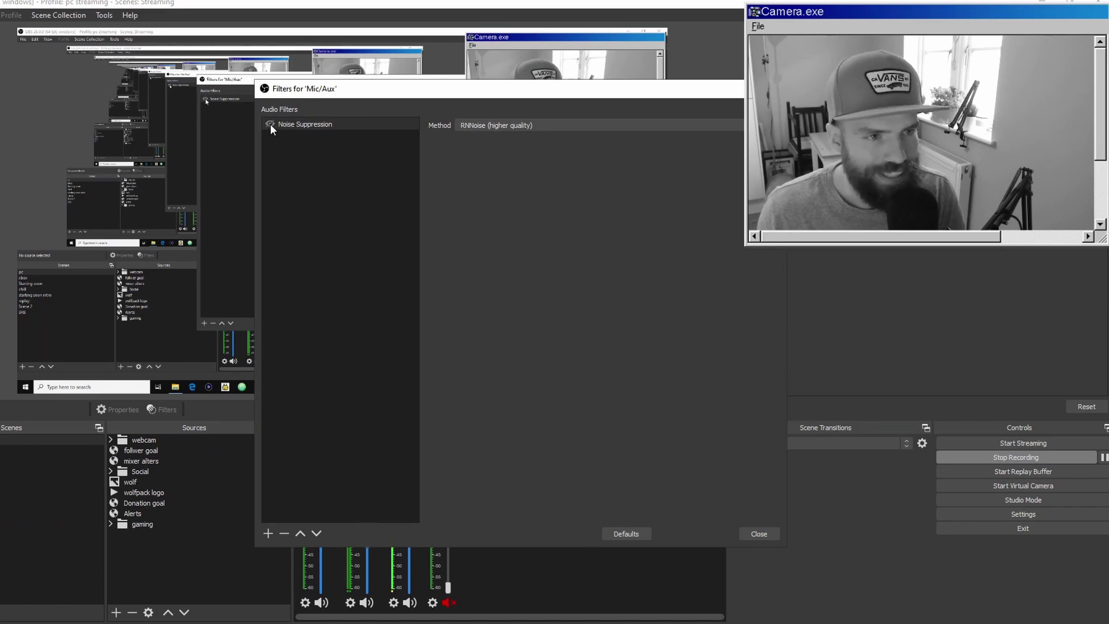